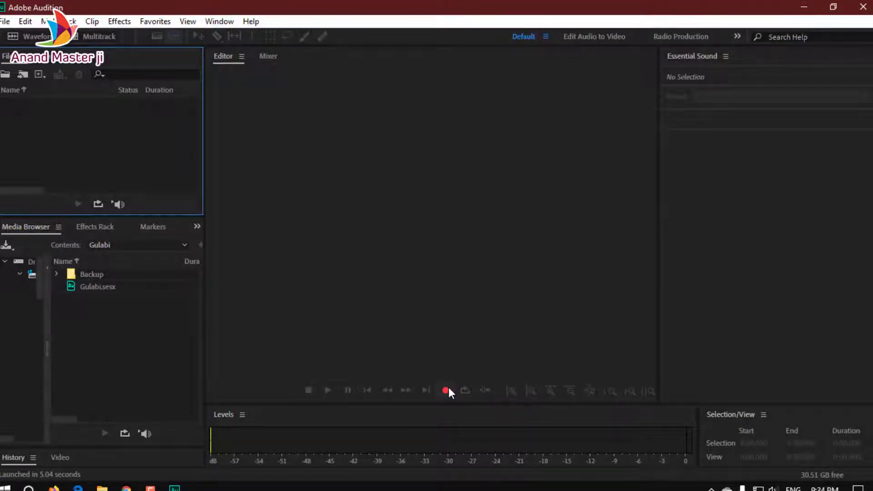
# Create a new audio file named gulabi and record the vocal take into it, stopping when the take ends.
pyautogui.click(446, 390)
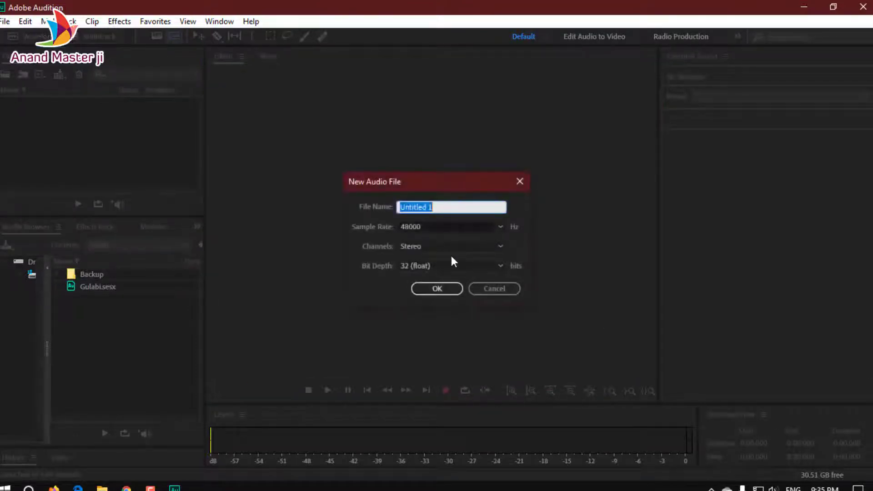
pyautogui.write('gulabi')
pyautogui.press('Return')
pyautogui.hotkey('shift', 'space')
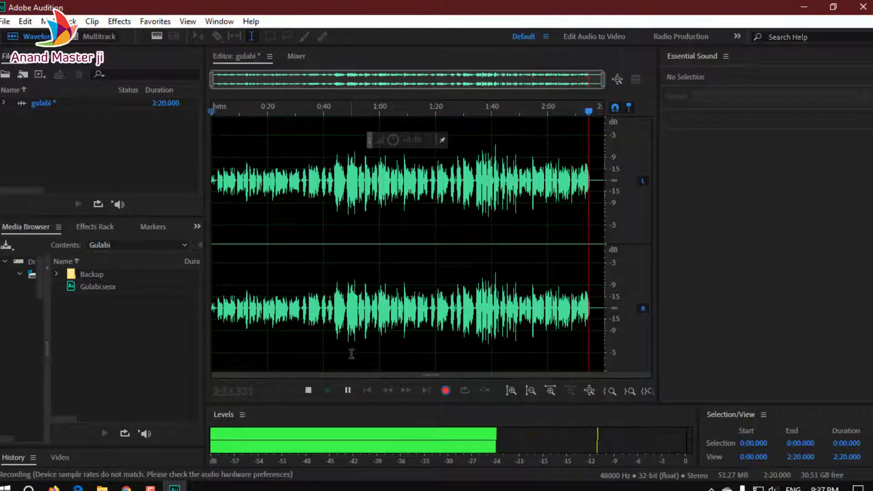
pyautogui.click(446, 390)
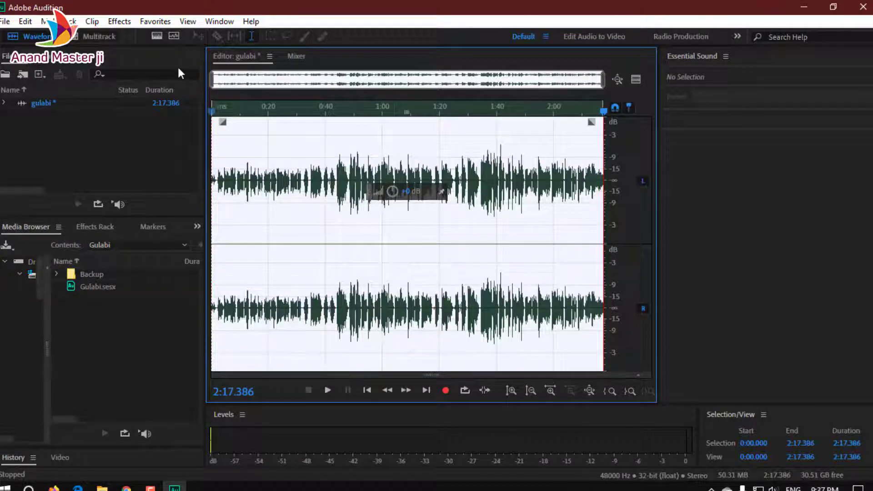
# Amplify the entire gulabi recording in stages while playing it back with the speaker volume at 40.
pyautogui.moveTo(406, 193); pyautogui.dragTo(407, 194)
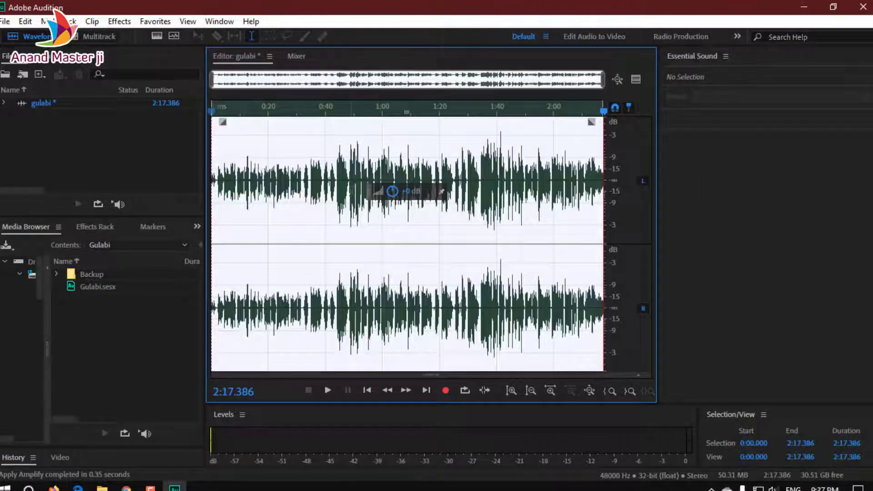
pyautogui.press('space')
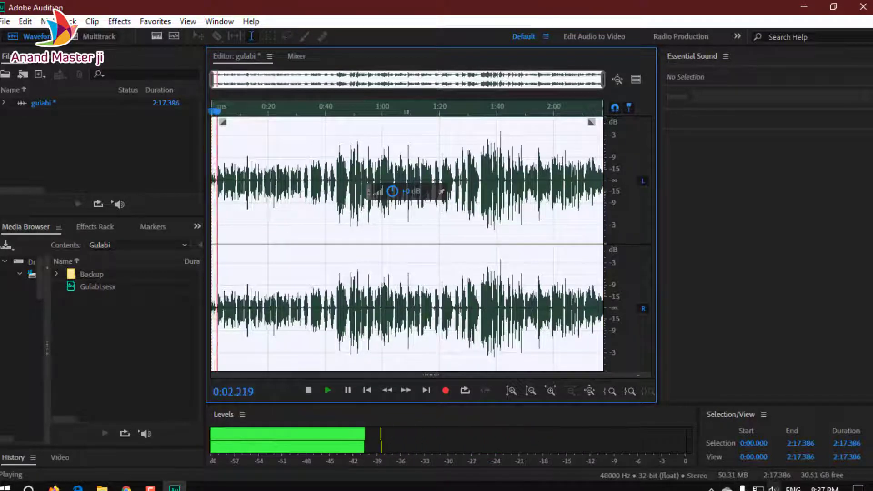
pyautogui.click(773, 489)
pyautogui.click(748, 463)
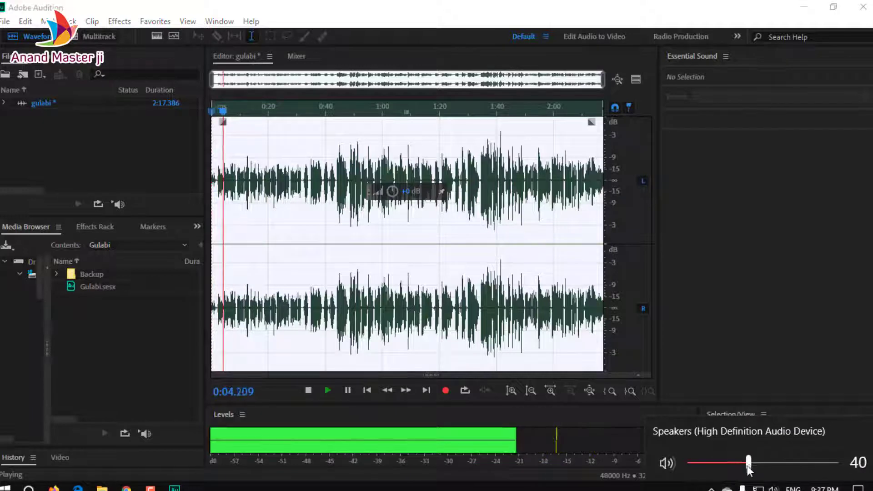
pyautogui.click(726, 308)
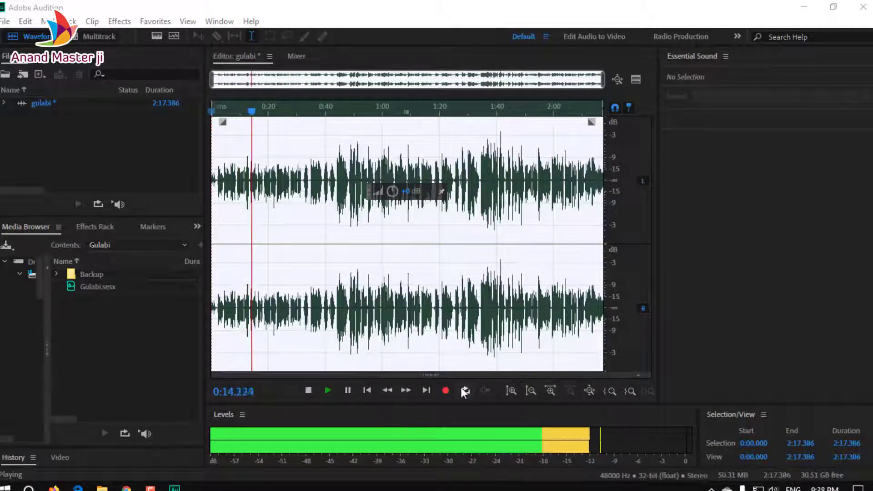
pyautogui.moveTo(408, 197); pyautogui.dragTo(366, 203)
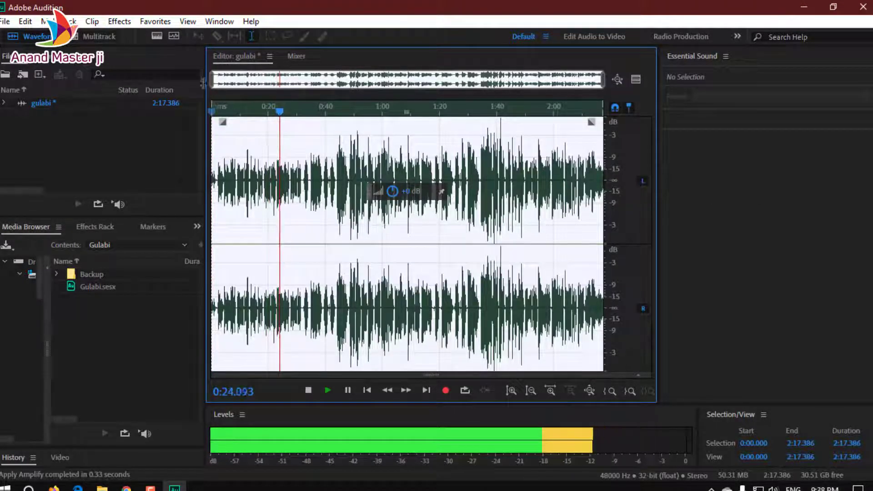
pyautogui.press('space')
# Show the spectral frequency display and examine the pitch and frequency content across the recording.
pyautogui.click(176, 35)
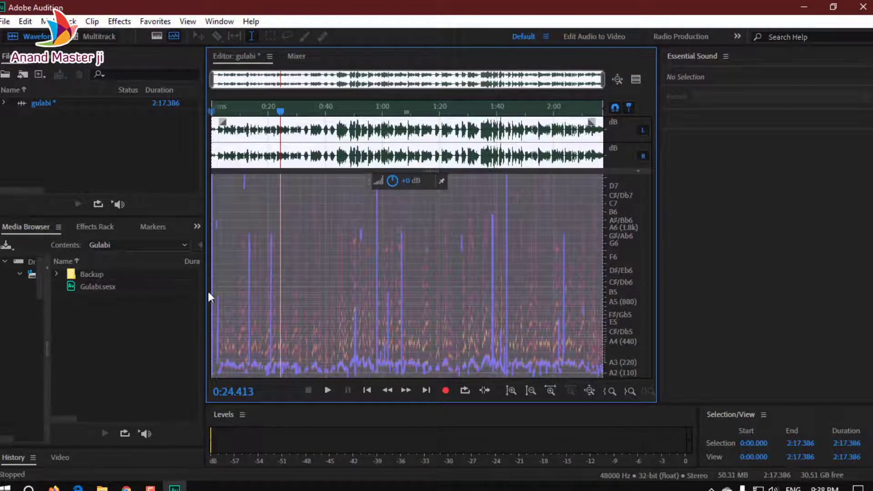
pyautogui.scroll(4, 446, 256)
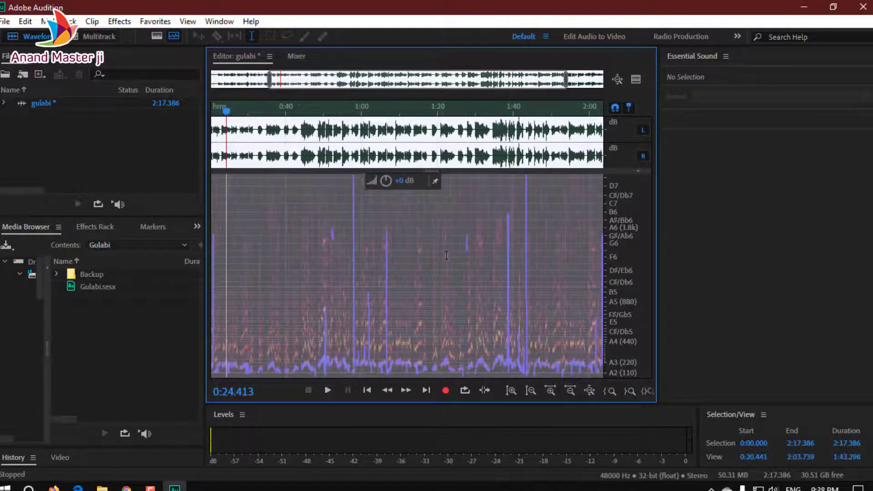
pyautogui.scroll(3, 325, 252)
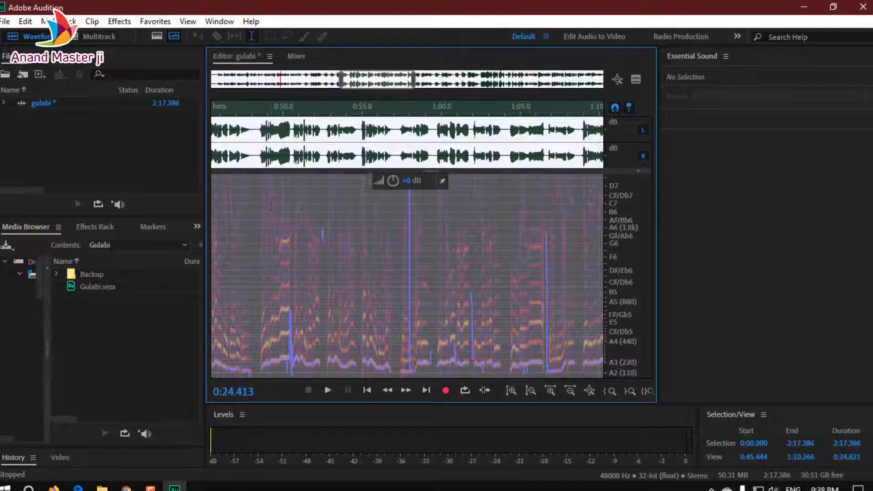
pyautogui.scroll(1, 274, 202)
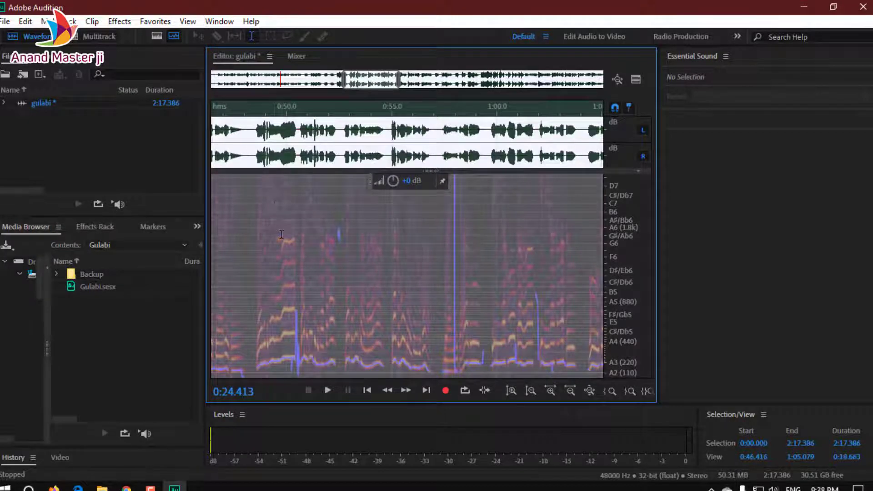
pyautogui.scroll(1, 282, 234)
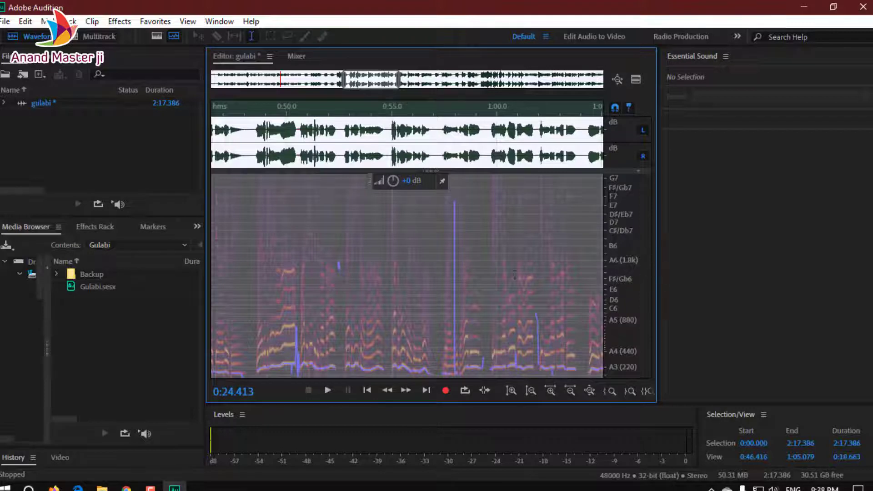
pyautogui.scroll(1, 500, 254)
pyautogui.scroll(-8, 500, 254)
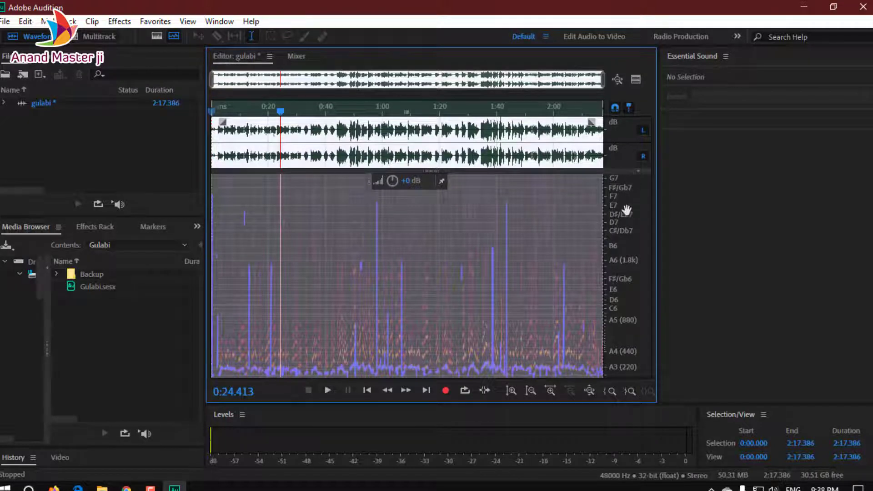
pyautogui.scroll(-1, 618, 223)
pyautogui.scroll(8, 532, 288)
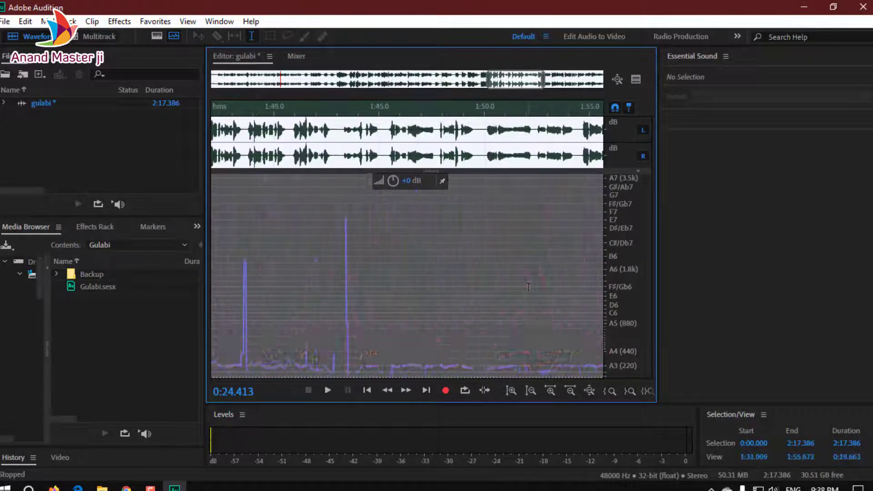
pyautogui.scroll(-8, 379, 211)
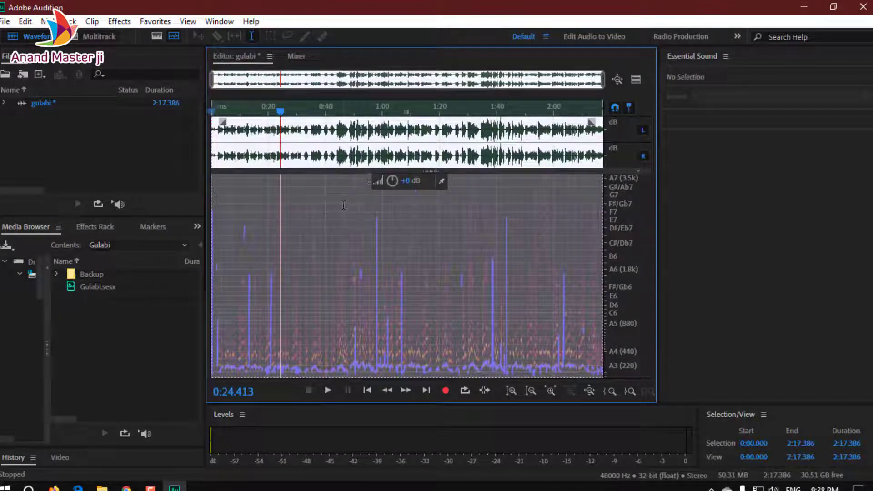
# Switch the workspace to Edit Audio to Video.
pyautogui.click(761, 192)
pyautogui.click(580, 38)
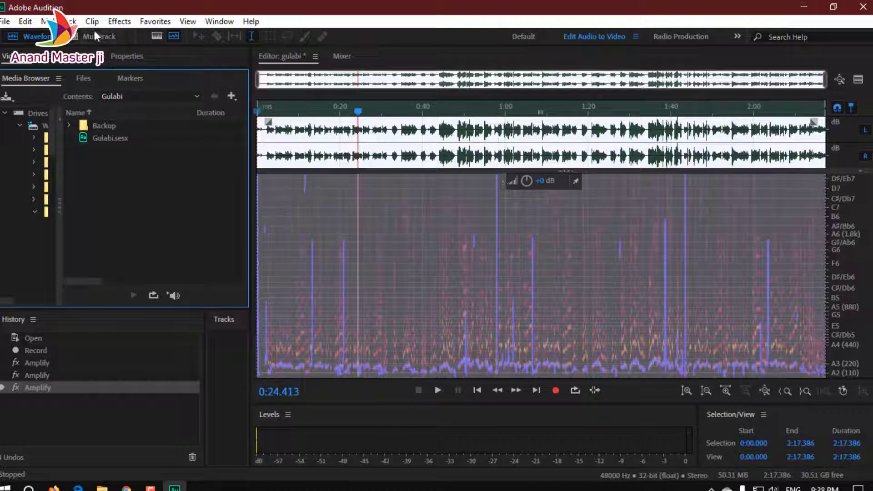
# Start saving the recording as a new file and set the format to MP3 Audio.
pyautogui.click(6, 23)
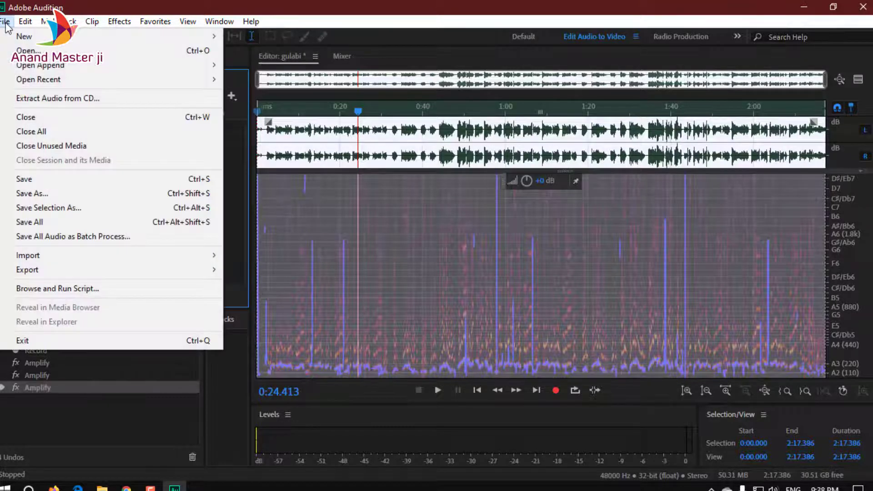
pyautogui.click(67, 197)
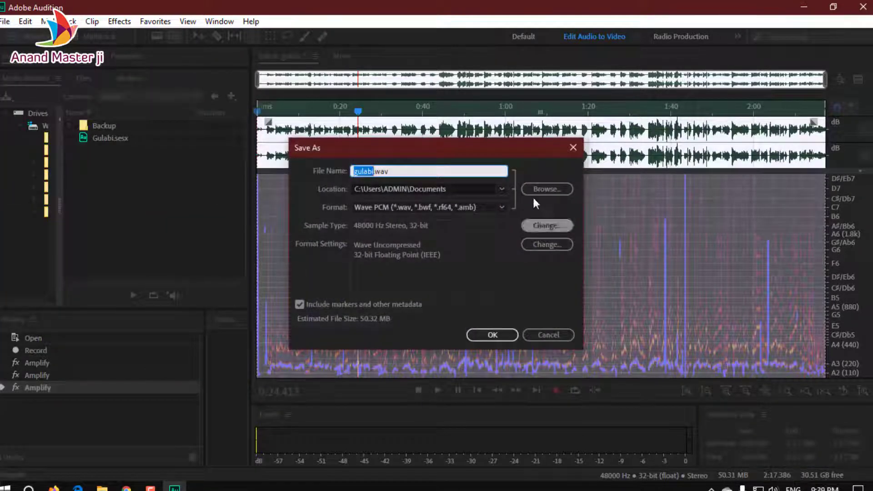
pyautogui.click(422, 171)
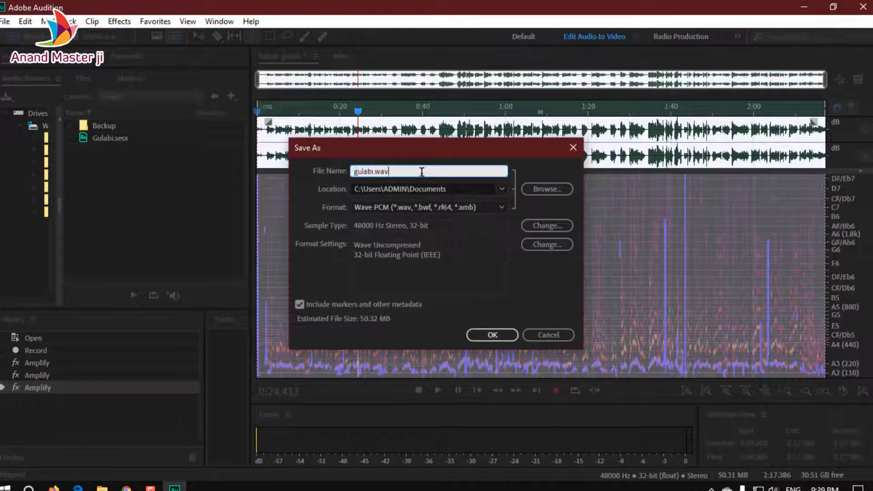
pyautogui.click(492, 211)
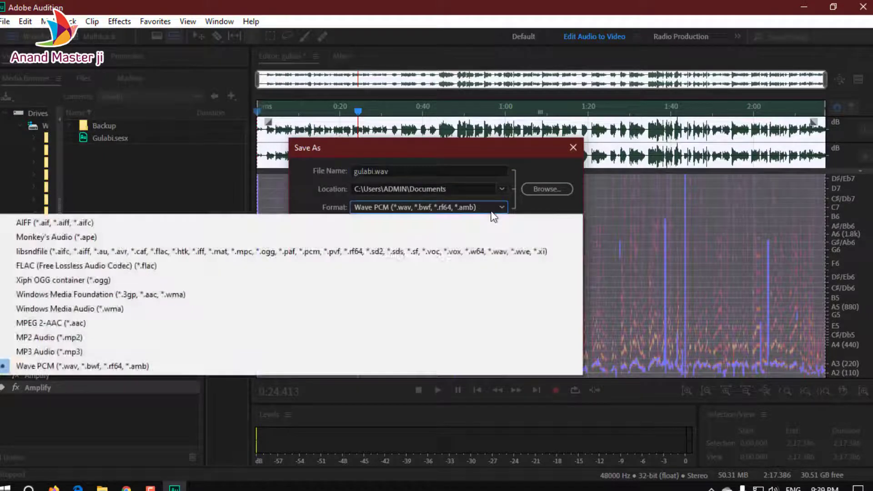
pyautogui.click(175, 352)
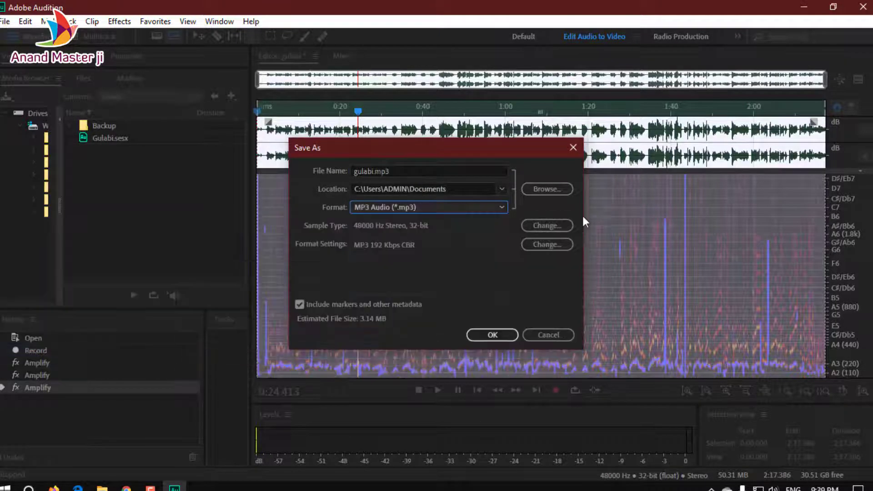
# Save the MP3 to the Desktop under the name gulabi followed by "by" and the singer's name, accepting the compressed format.
pyautogui.click(558, 192)
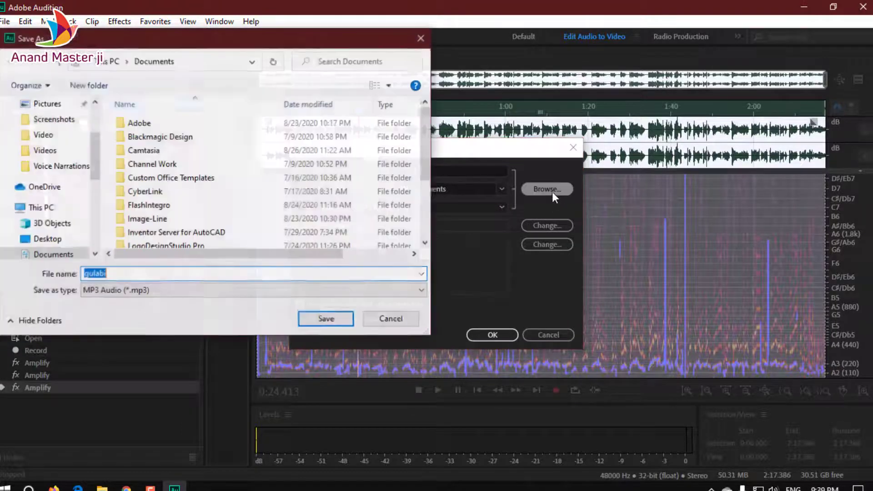
pyautogui.click(52, 239)
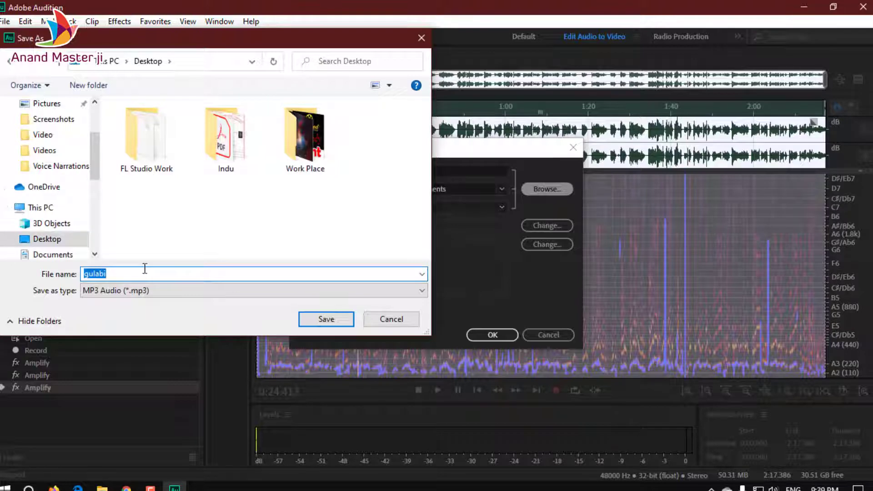
pyautogui.click(144, 268)
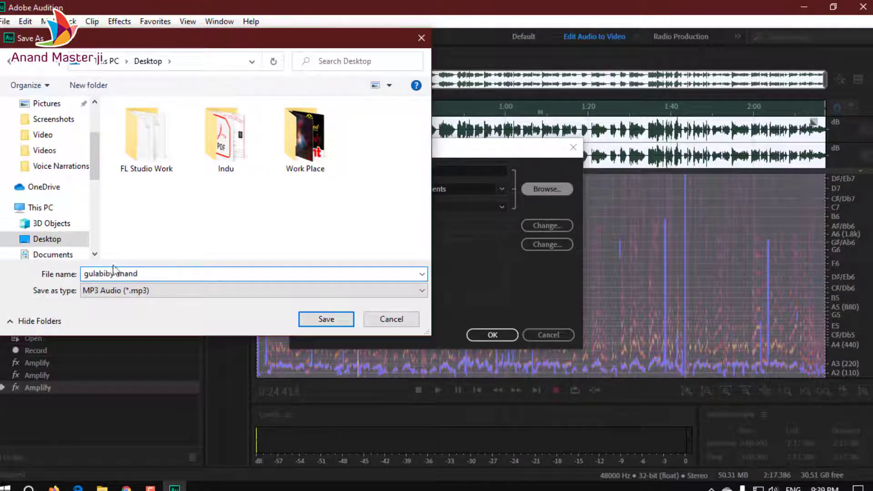
pyautogui.click(341, 318)
pyautogui.click(480, 332)
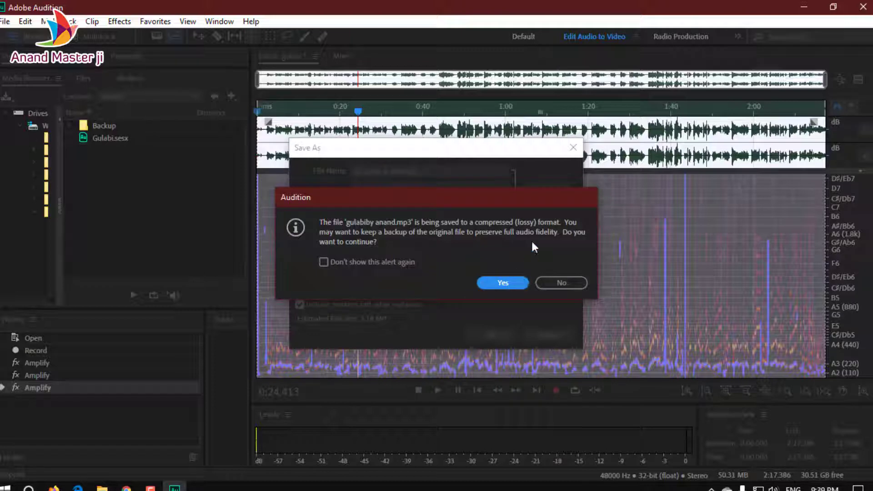
pyautogui.click(519, 283)
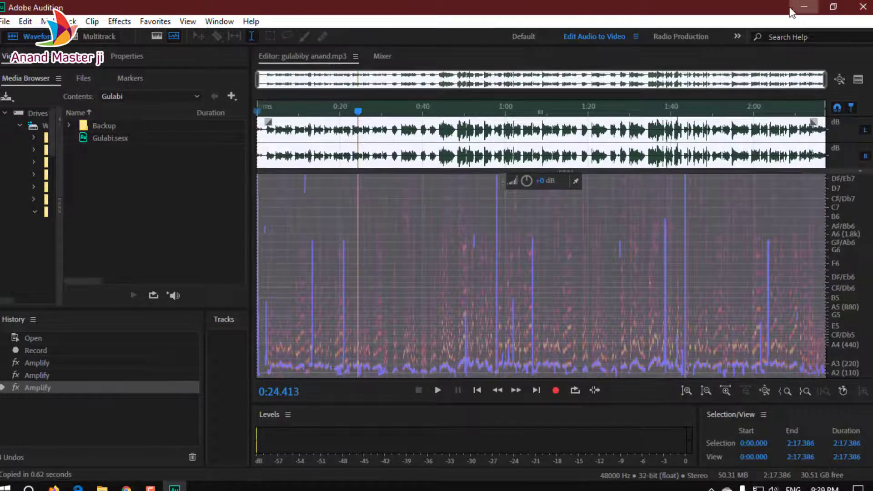
# Minimise the audio editor, play the exported MP3 from the desktop in Windows Media Player, and pause it after listening.
pyautogui.click(803, 6)
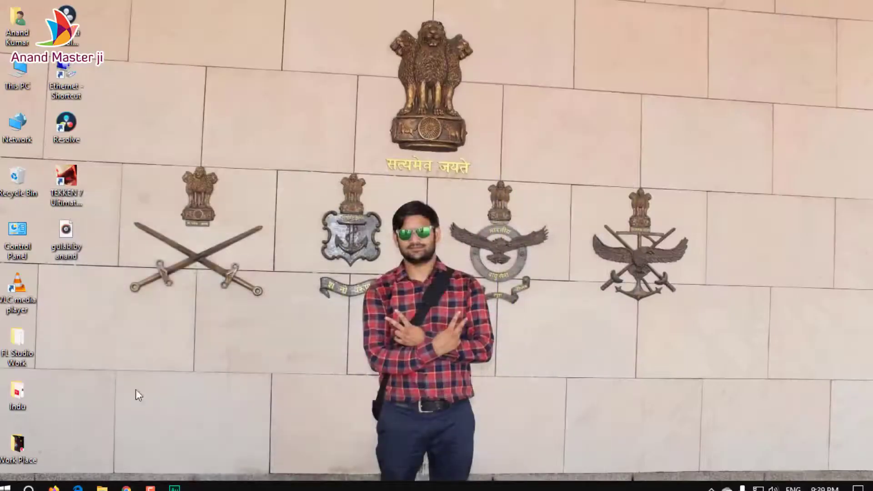
pyautogui.rightClick(68, 235)
pyautogui.moveTo(222, 261)
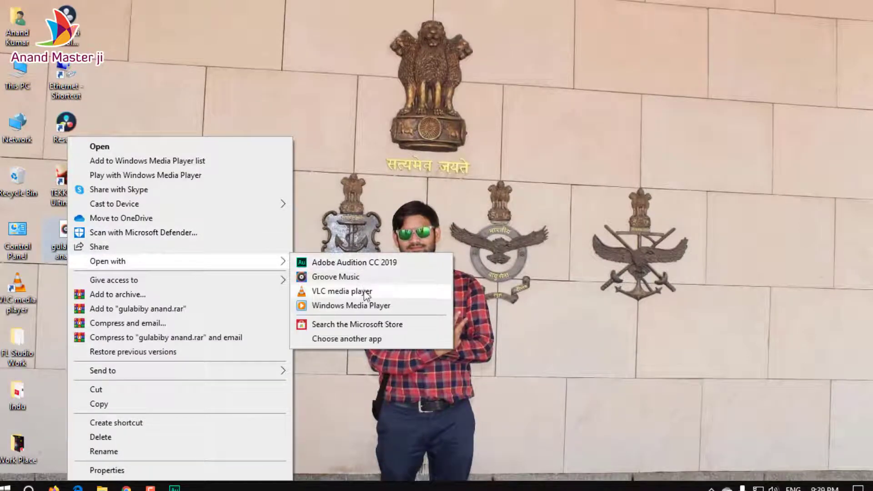
pyautogui.click(369, 306)
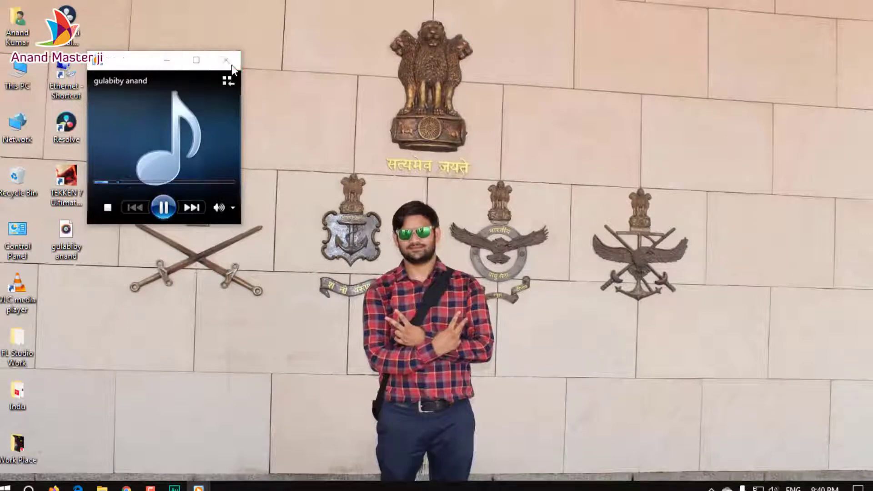
pyautogui.click(163, 208)
# Open the personal music folder inside FL Studio Work and play the Base track in Groove Music.
pyautogui.doubleClick(15, 359)
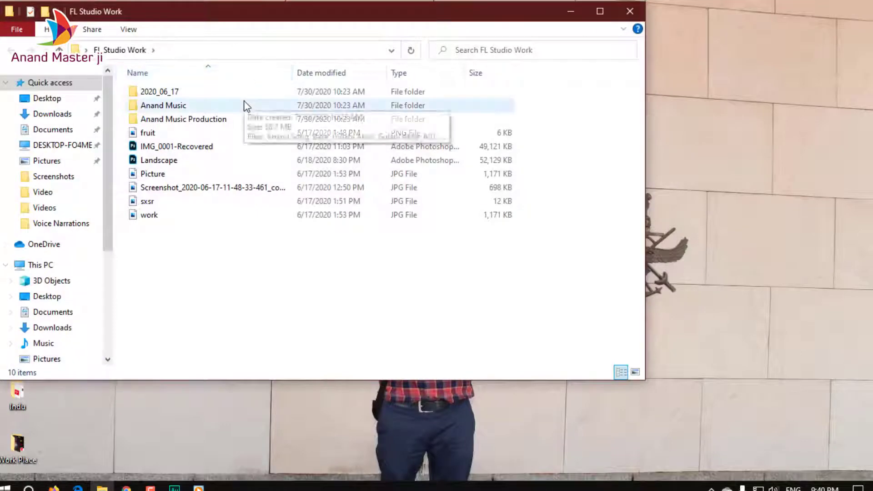
pyautogui.doubleClick(246, 105)
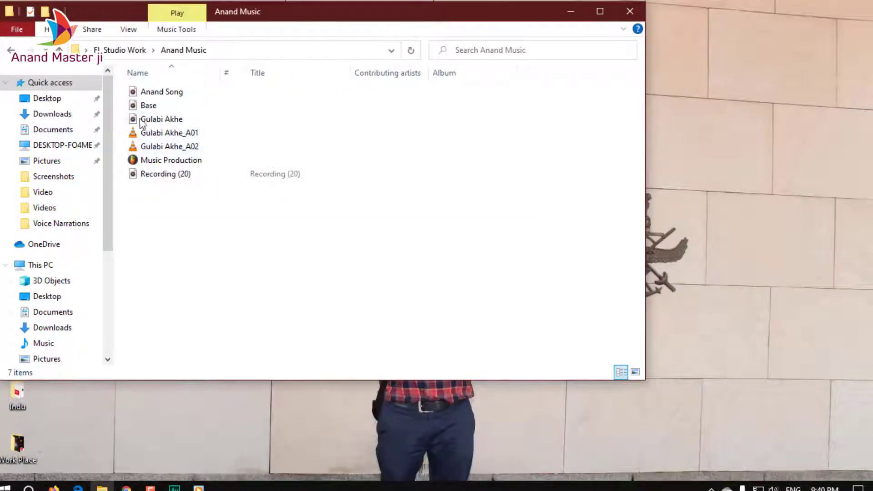
pyautogui.doubleClick(181, 107)
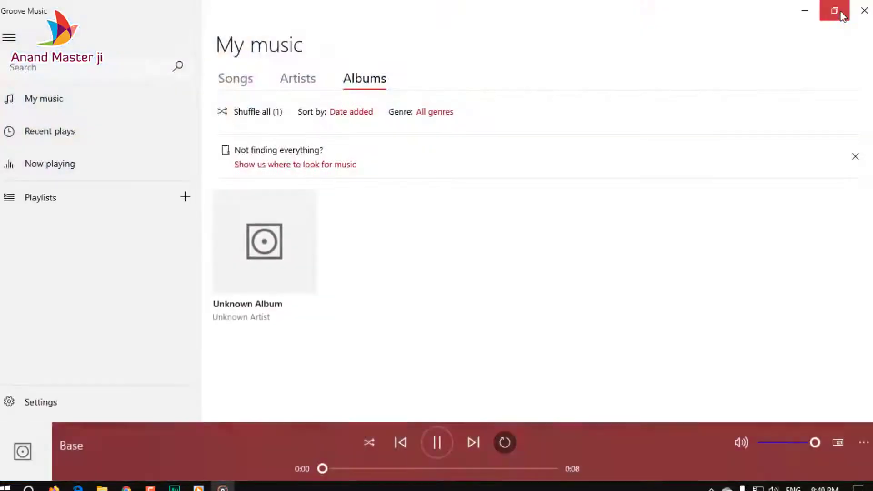
# Lower the Groove Music playback volume and place its restored window on the desktop with the folder window minimised.
pyautogui.click(843, 16)
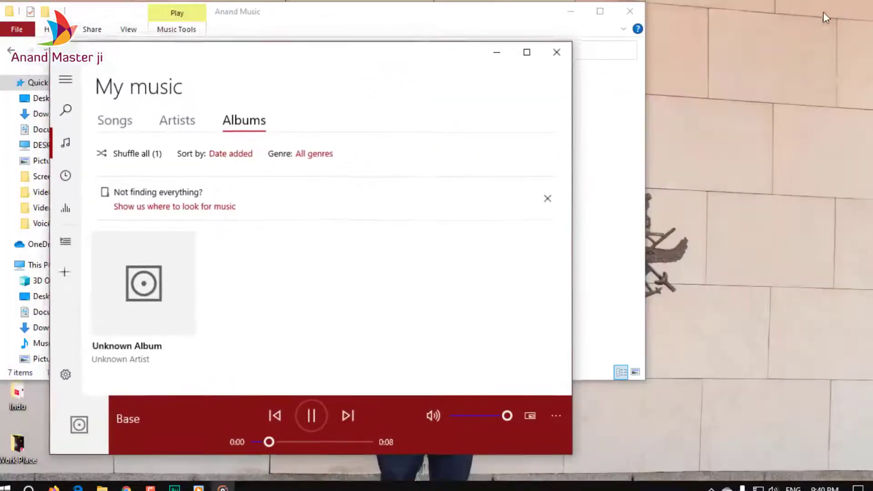
pyautogui.click(572, 12)
pyautogui.moveTo(489, 420); pyautogui.dragTo(469, 422)
pyautogui.moveTo(321, 51); pyautogui.dragTo(432, 16)
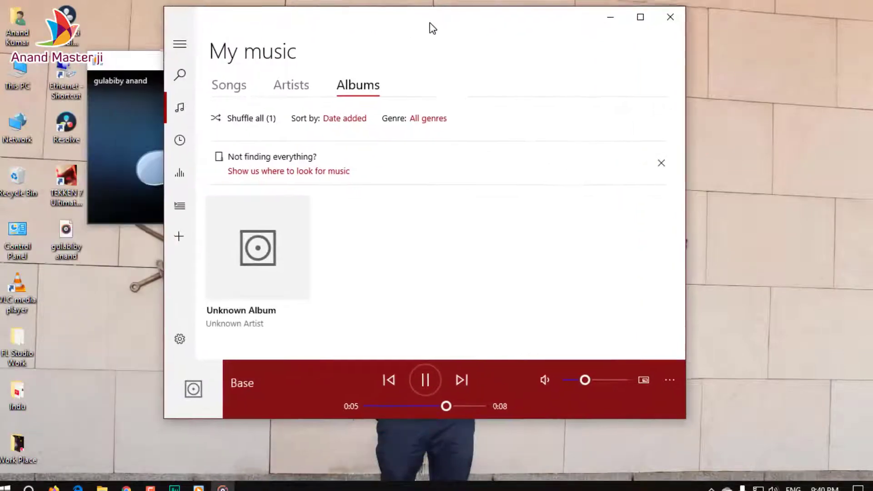
# Play the exported vocal in Windows Media Player together with the Base track, pause both, and close the two players.
pyautogui.click(157, 179)
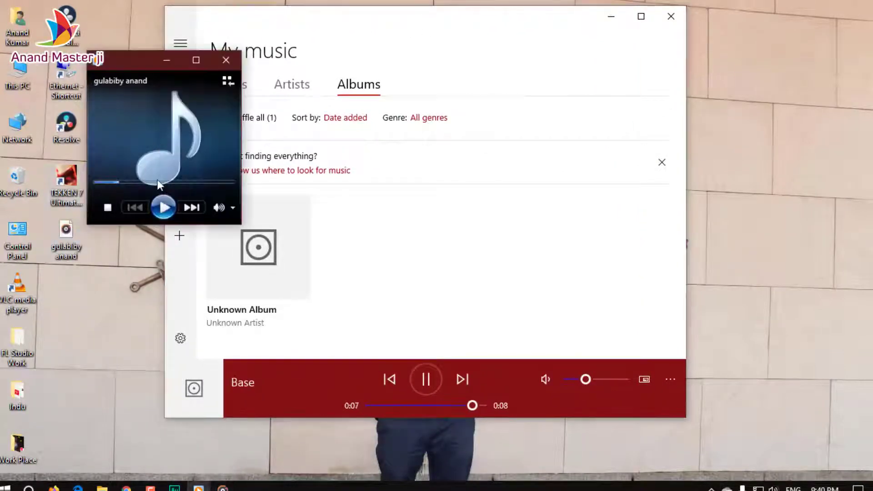
pyautogui.click(161, 212)
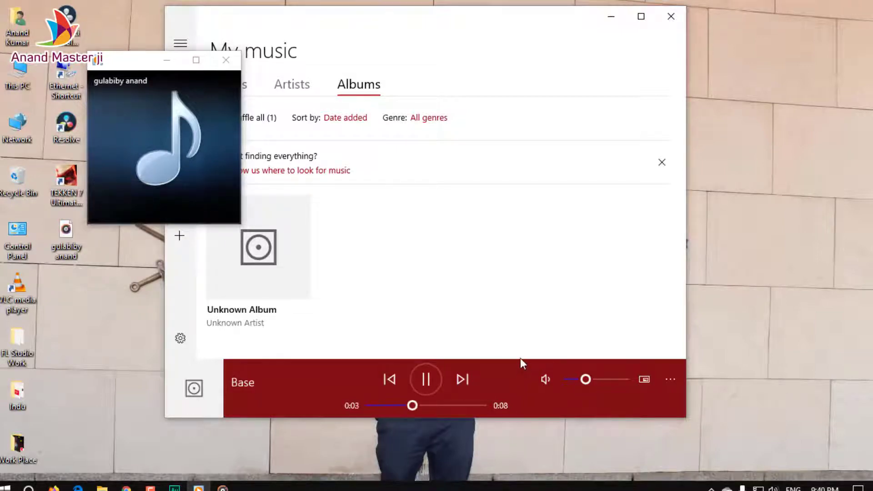
pyautogui.click(428, 377)
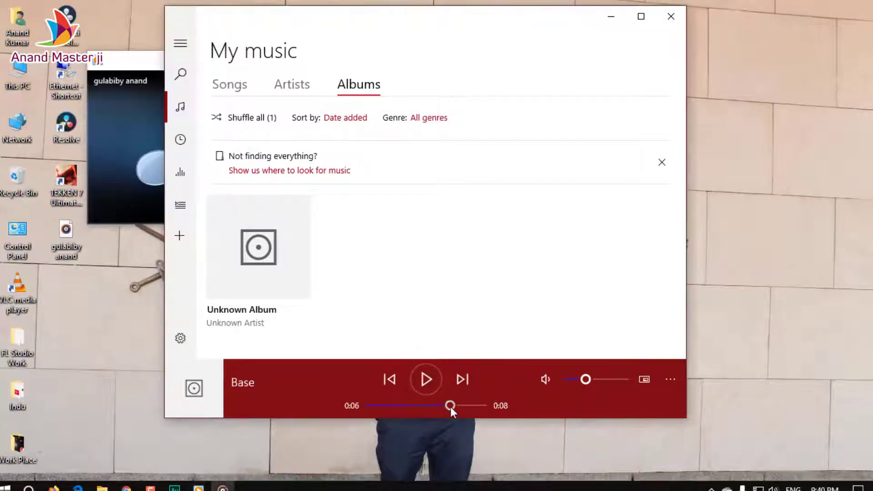
pyautogui.click(430, 368)
pyautogui.click(430, 367)
pyautogui.click(105, 170)
pyautogui.click(161, 207)
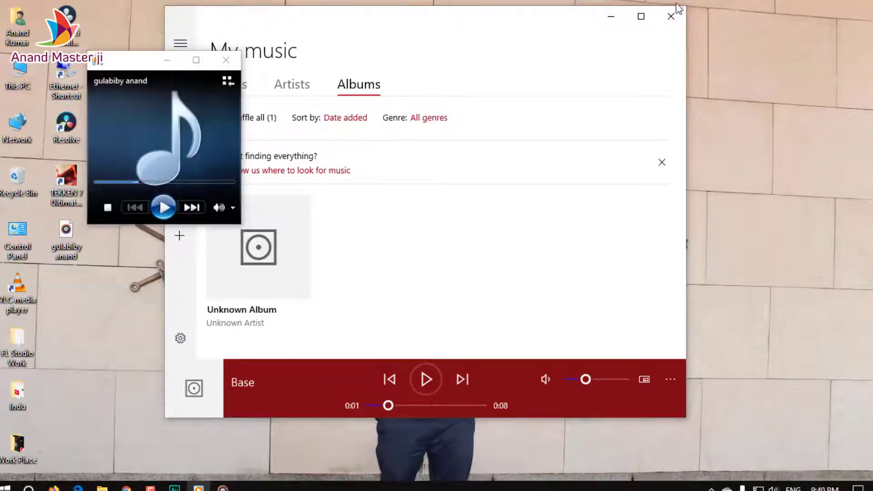
pyautogui.click(233, 56)
pyautogui.click(671, 16)
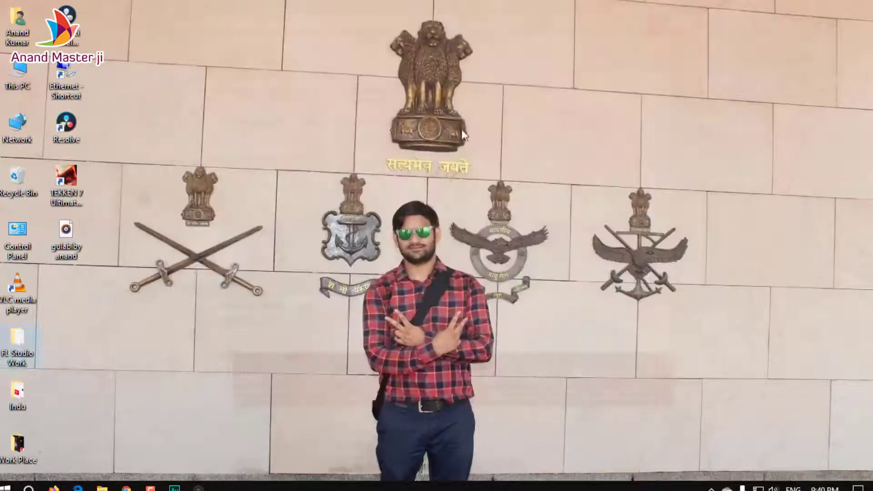
# Switch back to Adobe Audition and open the Save As settings for the amplified vocal.
pyautogui.click(175, 487)
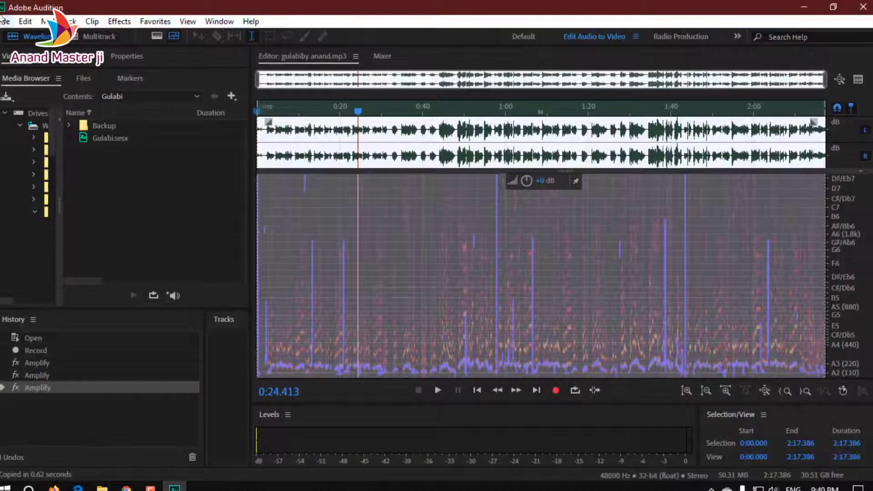
pyautogui.moveTo(62, 7); pyautogui.dragTo(96, 5)
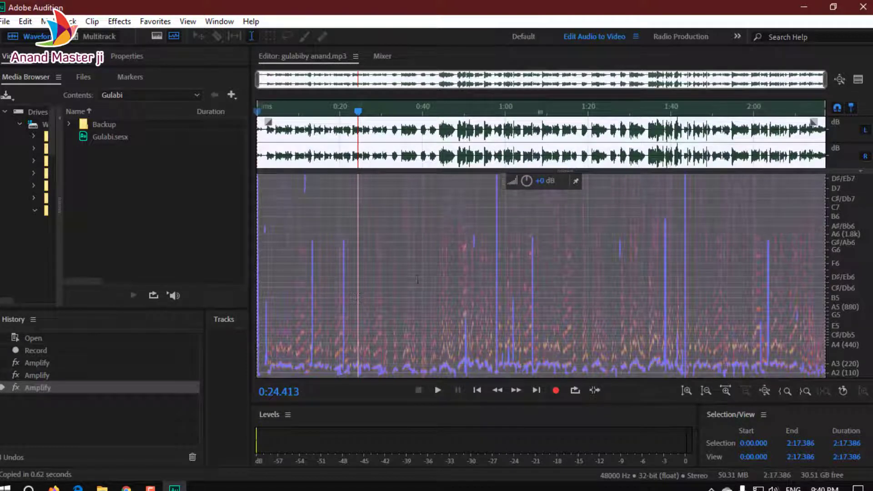
pyautogui.click(5, 22)
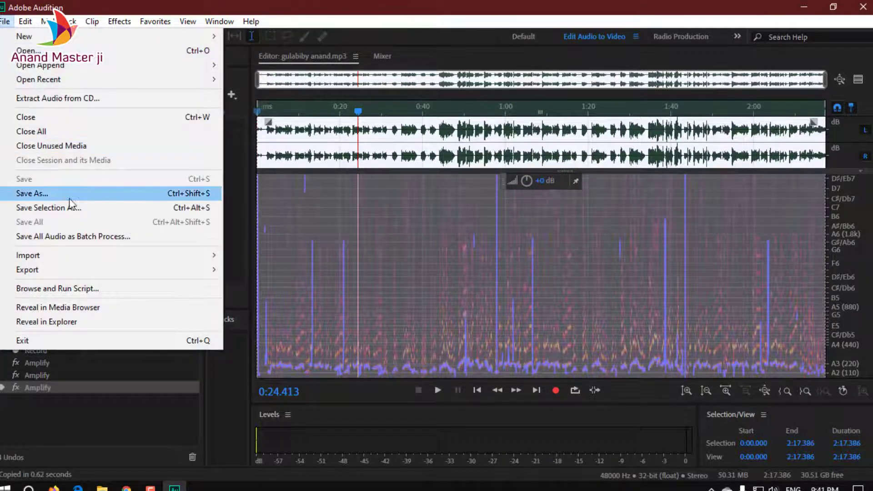
pyautogui.click(71, 199)
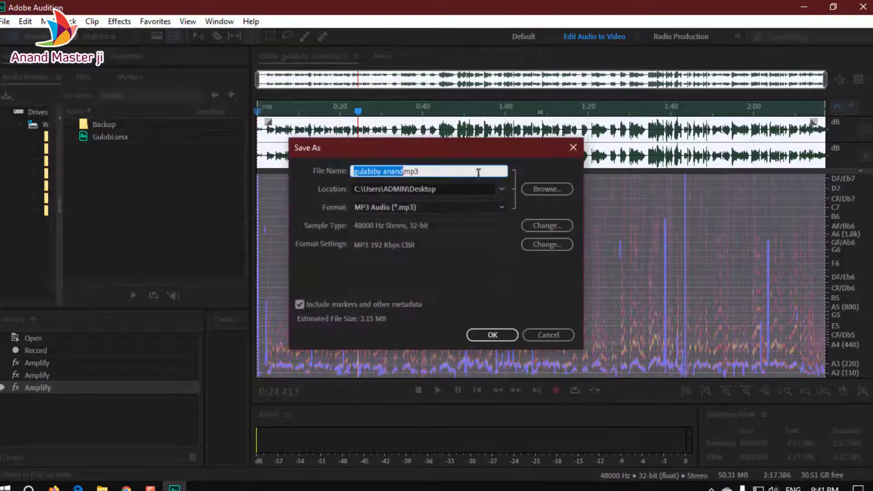
pyautogui.click(462, 210)
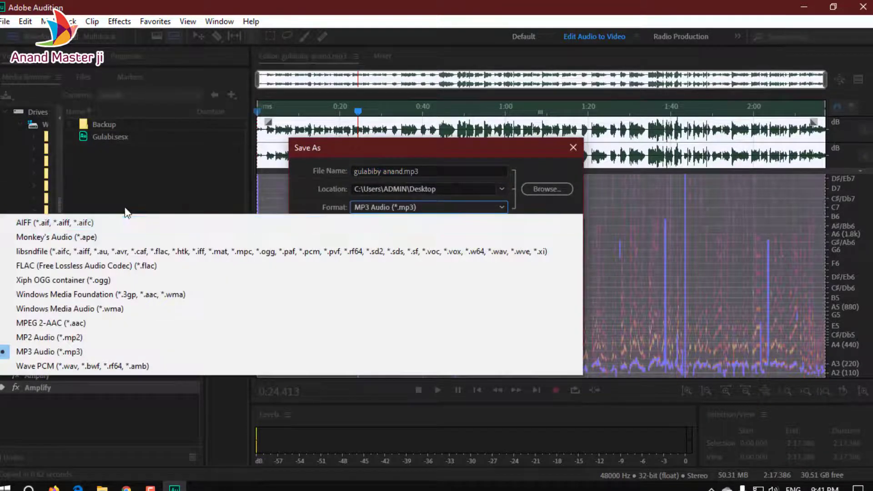
pyautogui.click(132, 311)
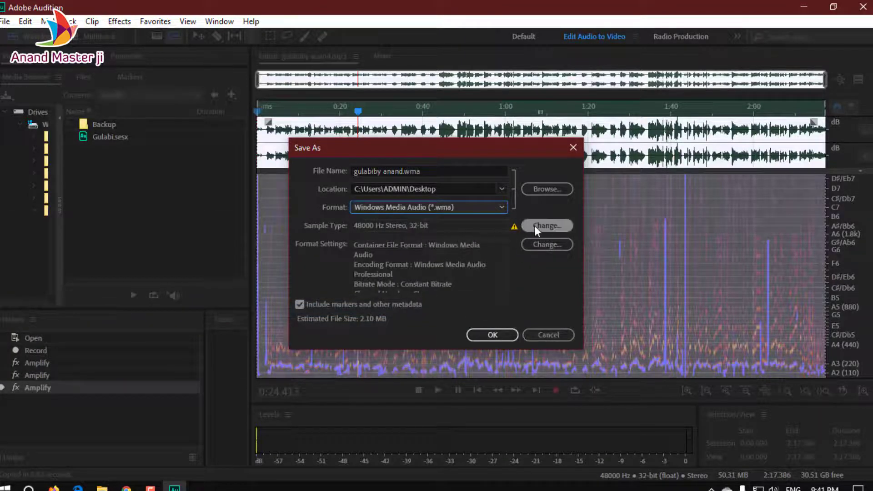
pyautogui.click(457, 171)
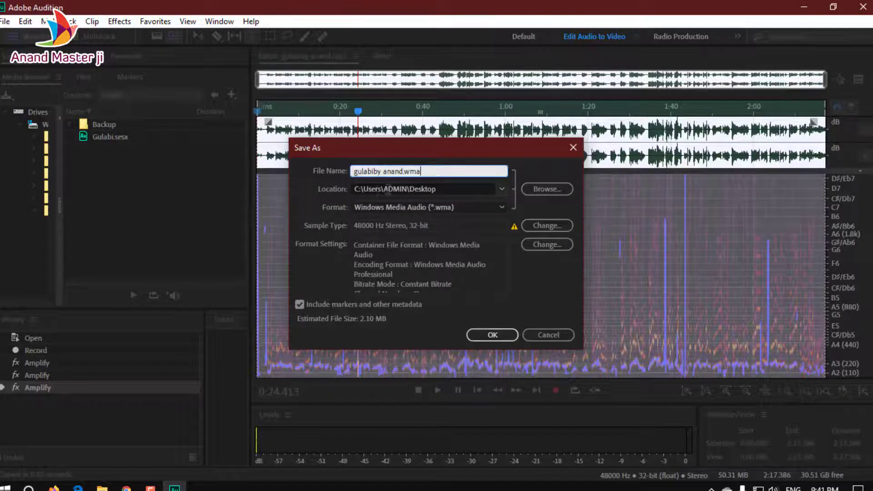
pyautogui.click(473, 337)
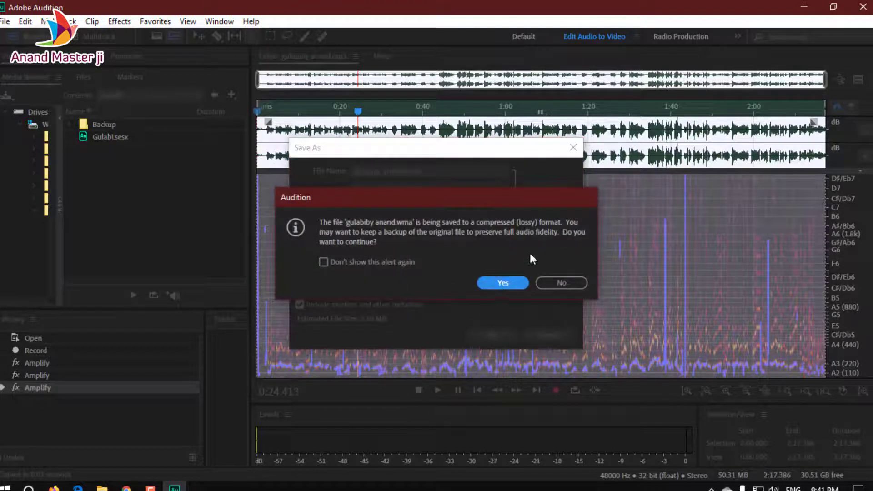
pyautogui.click(554, 281)
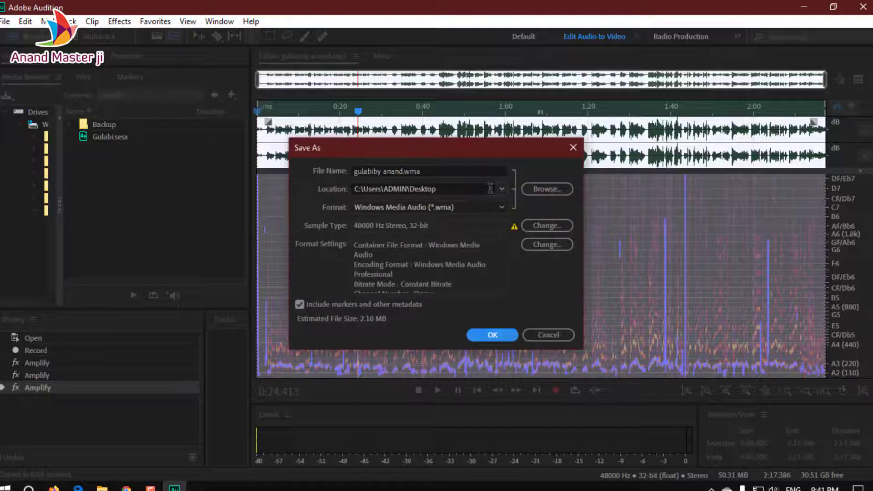
# Save the vocal to the Desktop in AIFF format under the existing file name and minimise the audio editor.
pyautogui.click(502, 207)
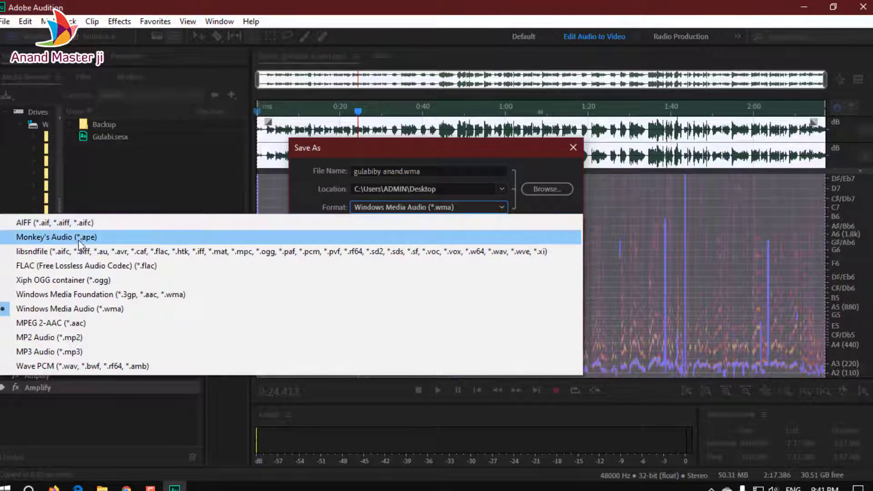
pyautogui.click(97, 223)
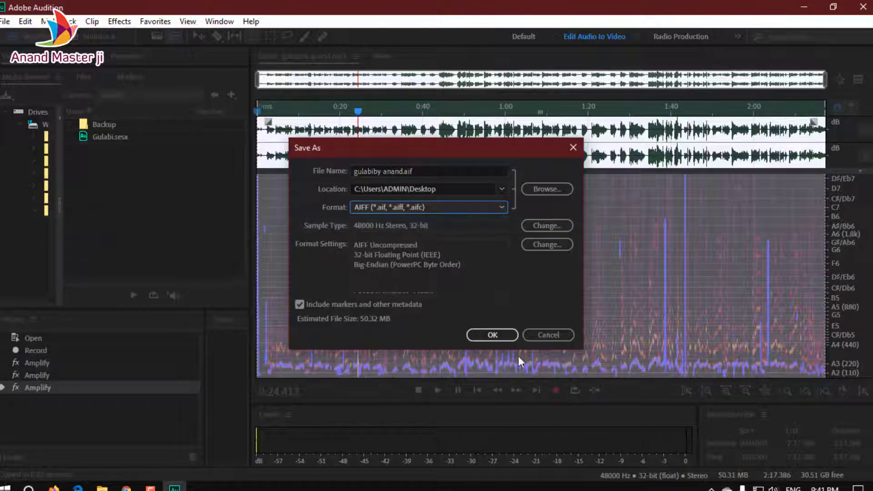
pyautogui.click(496, 335)
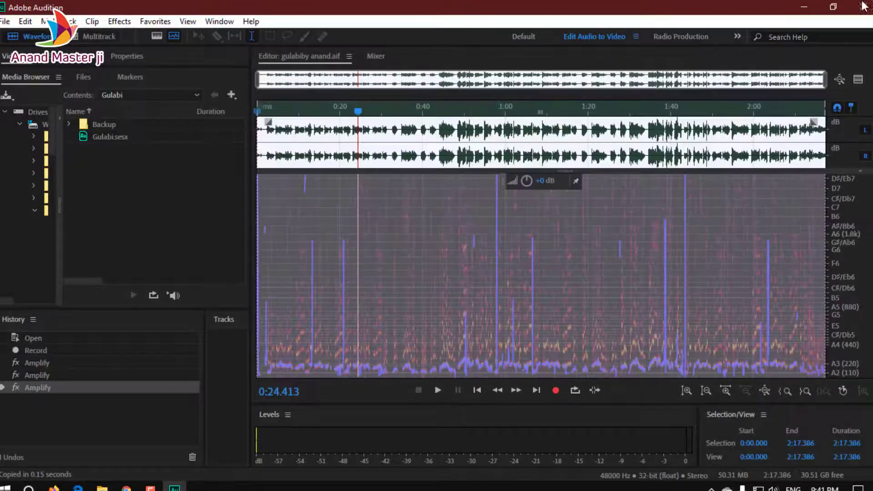
pyautogui.click(804, 7)
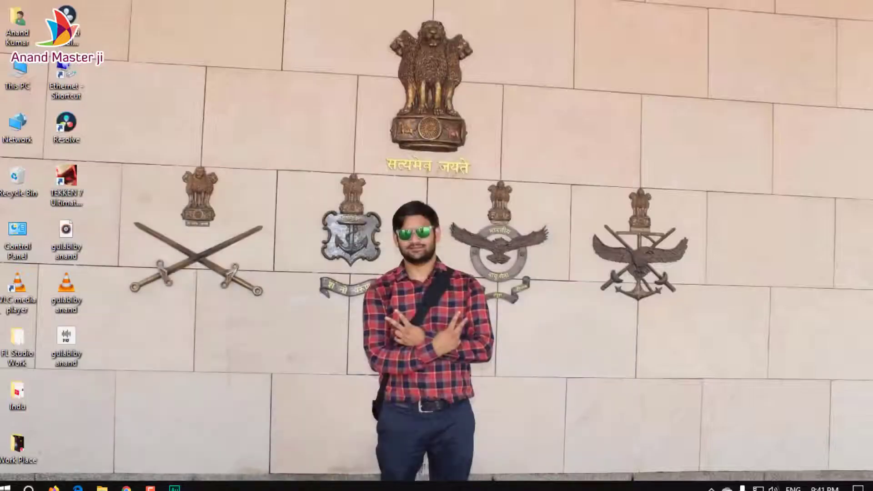
# Open the .pkf file on the desktop with Adobe Audition CC 2019 as its default app, and minimise the editor.
pyautogui.click(75, 347)
pyautogui.doubleClick(70, 340)
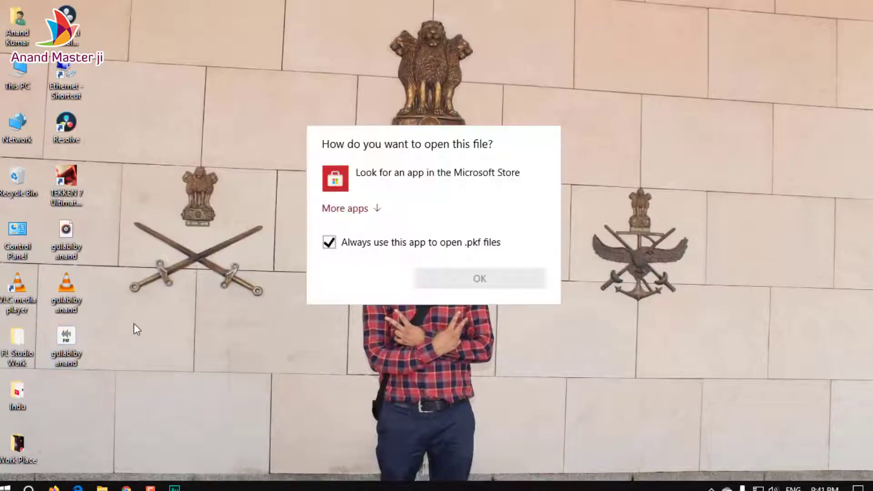
pyautogui.click(372, 207)
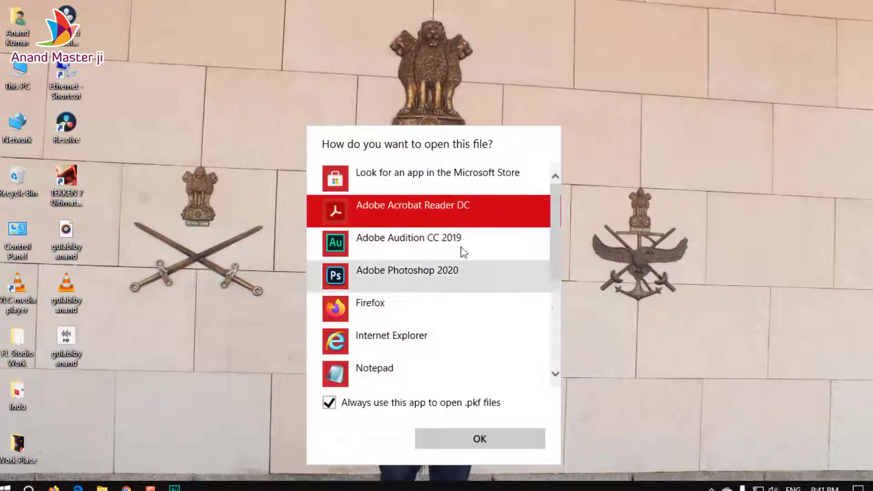
pyautogui.click(427, 236)
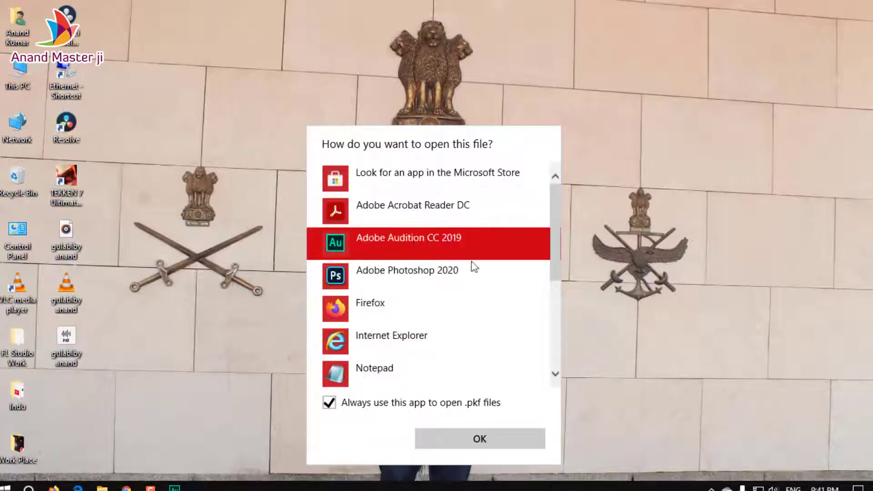
pyautogui.click(478, 440)
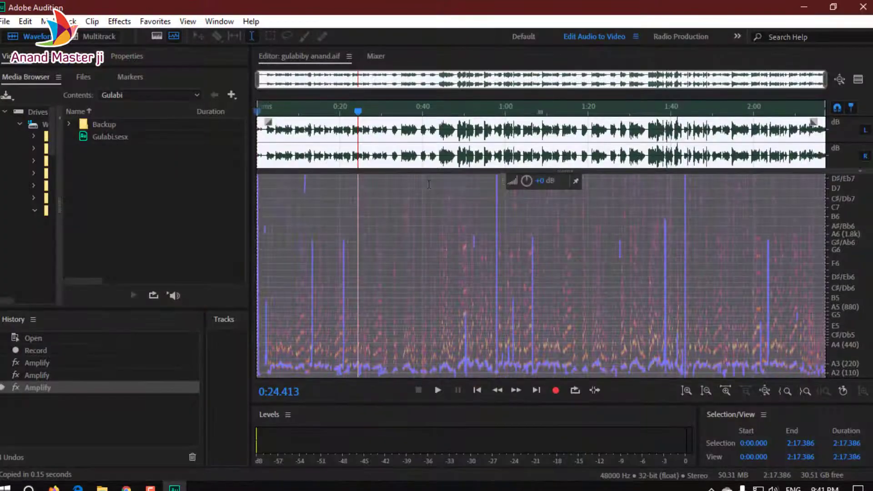
pyautogui.click(803, 7)
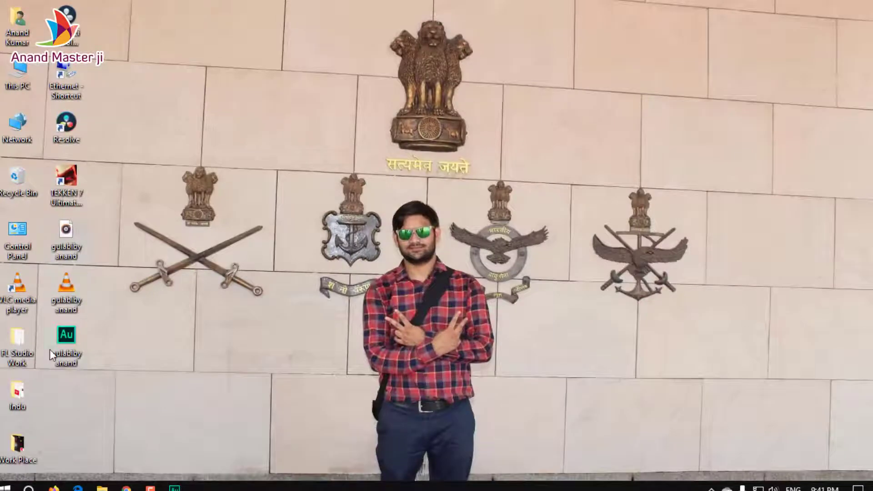
# Check the file size in the properties of the desktop's .pkf file and the exported MP3, closing each properties window.
pyautogui.rightClick(59, 340)
pyautogui.click(126, 329)
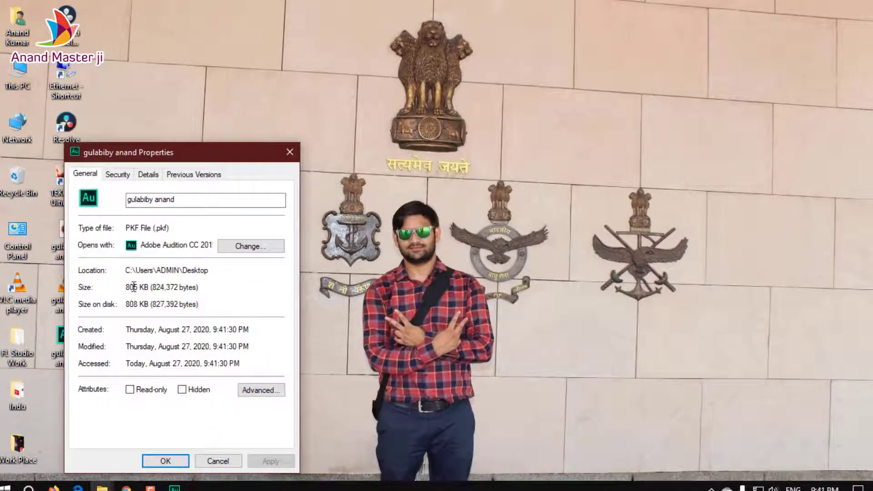
pyautogui.click(289, 152)
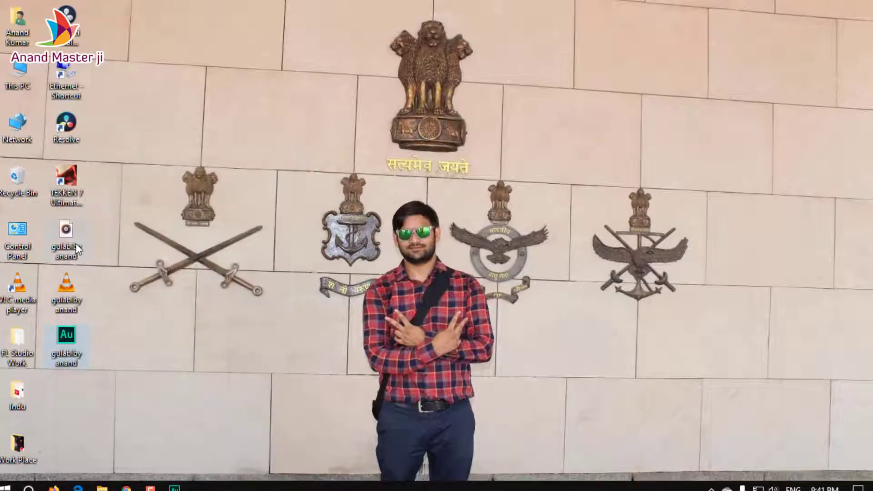
pyautogui.rightClick(66, 242)
pyautogui.click(159, 471)
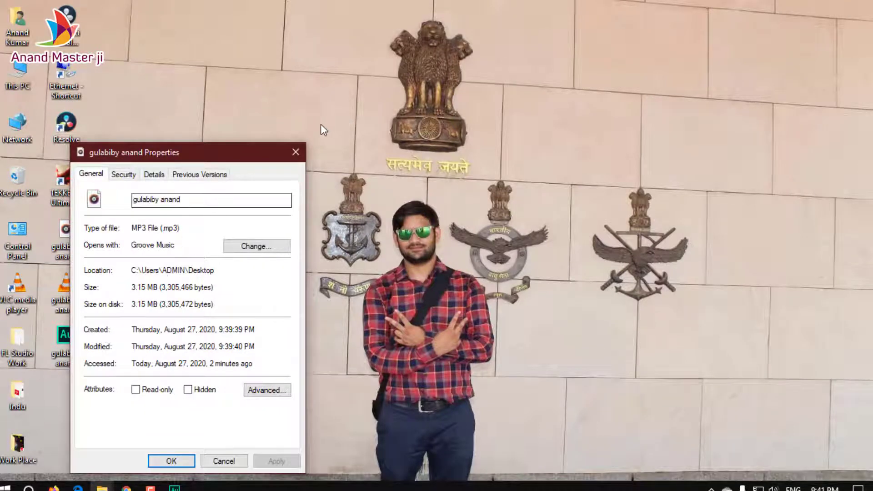
pyautogui.click(295, 152)
# Examine the file type and size in the AIFF file's properties, moving the window clear of the desktop icons before closing it.
pyautogui.rightClick(58, 291)
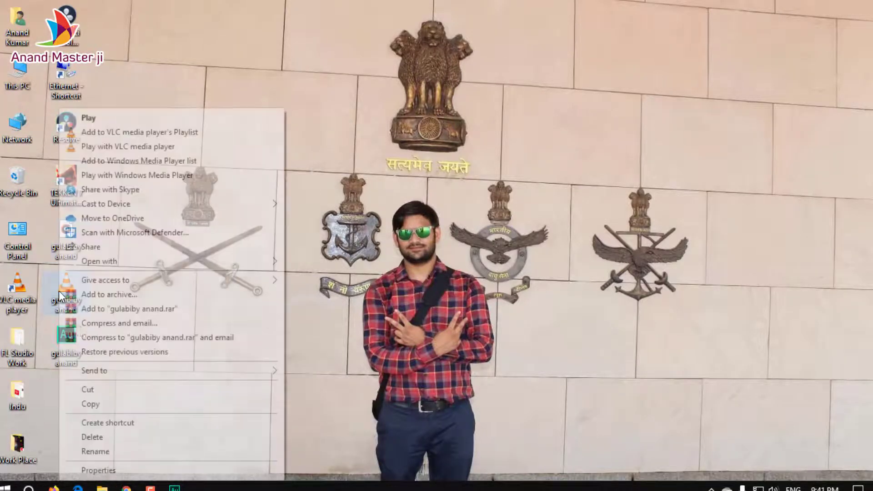
pyautogui.click(154, 471)
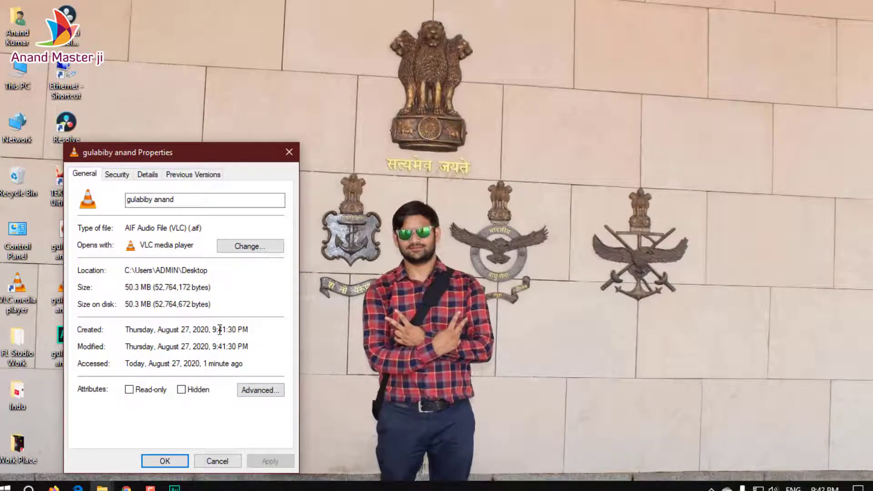
pyautogui.moveTo(124, 147); pyautogui.dragTo(303, 80)
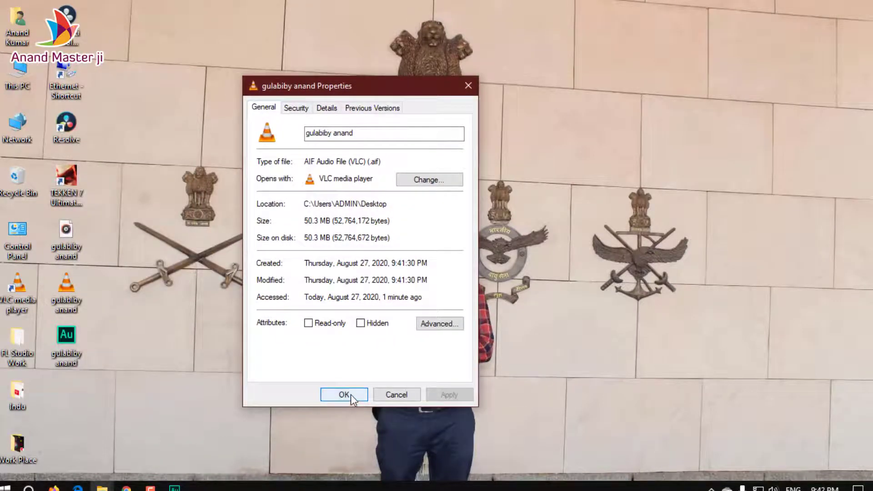
pyautogui.click(69, 316)
pyautogui.click(72, 294)
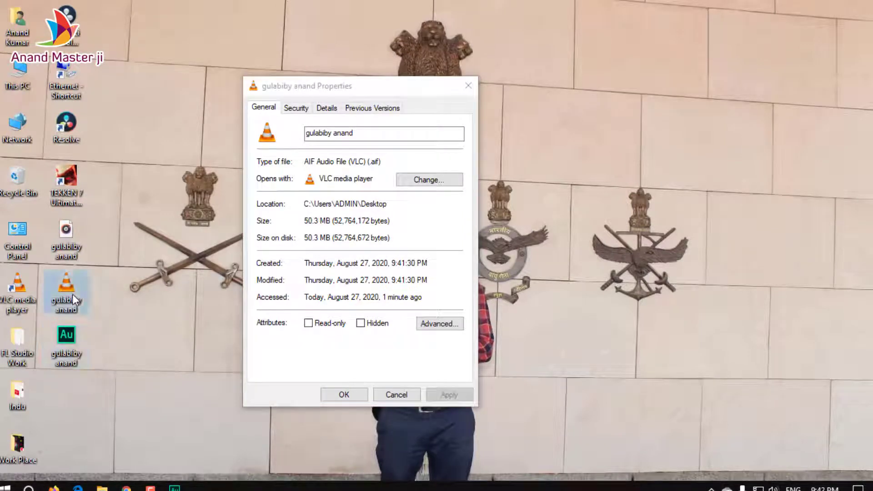
pyautogui.click(472, 85)
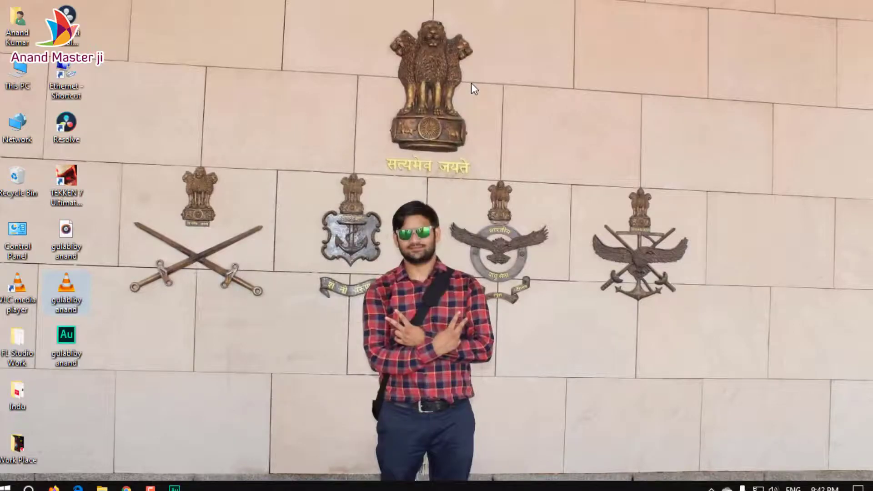